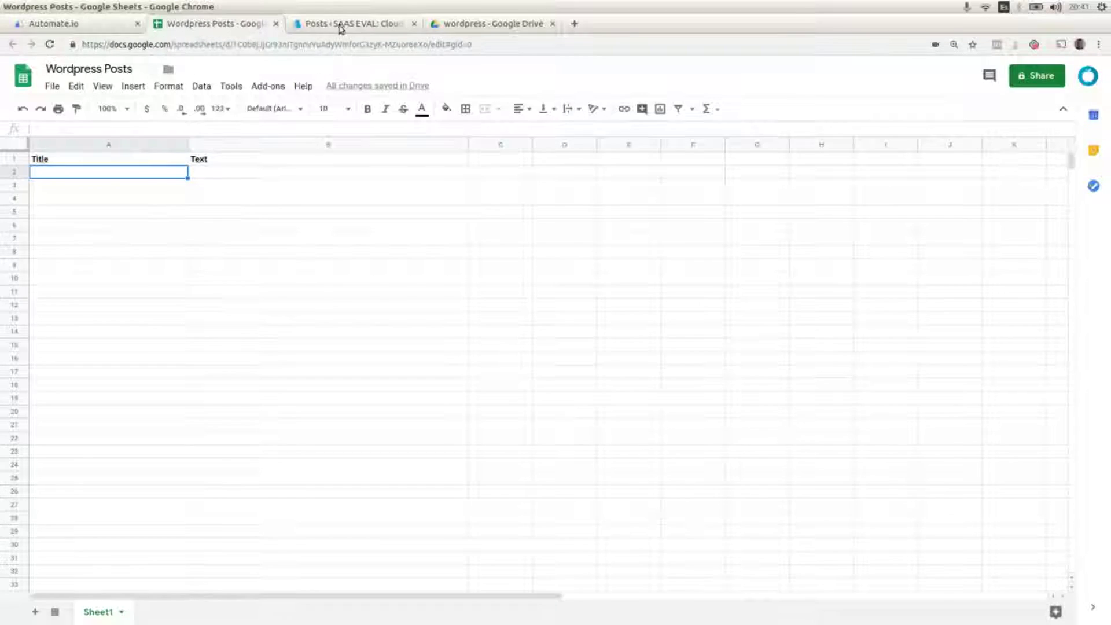
Switch to the WordPress Posts list, which shows no posts yet.
key(ctrl+Tab)
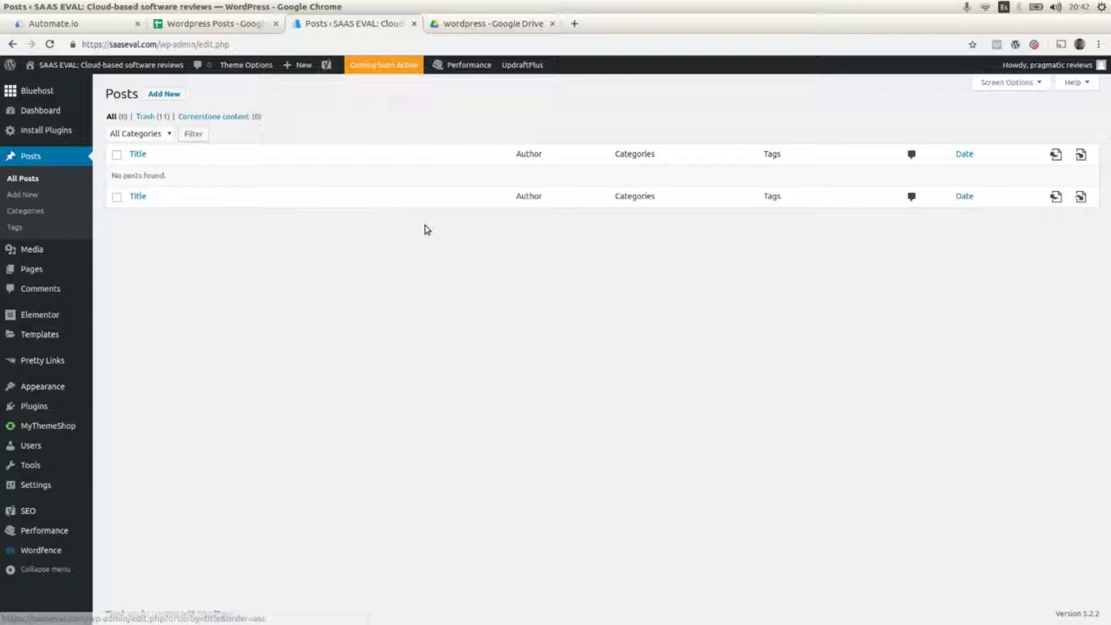
Check the empty 'wordpress' Google Drive folder, then go to the Automate.io Bots page.
key(ctrl+Tab)
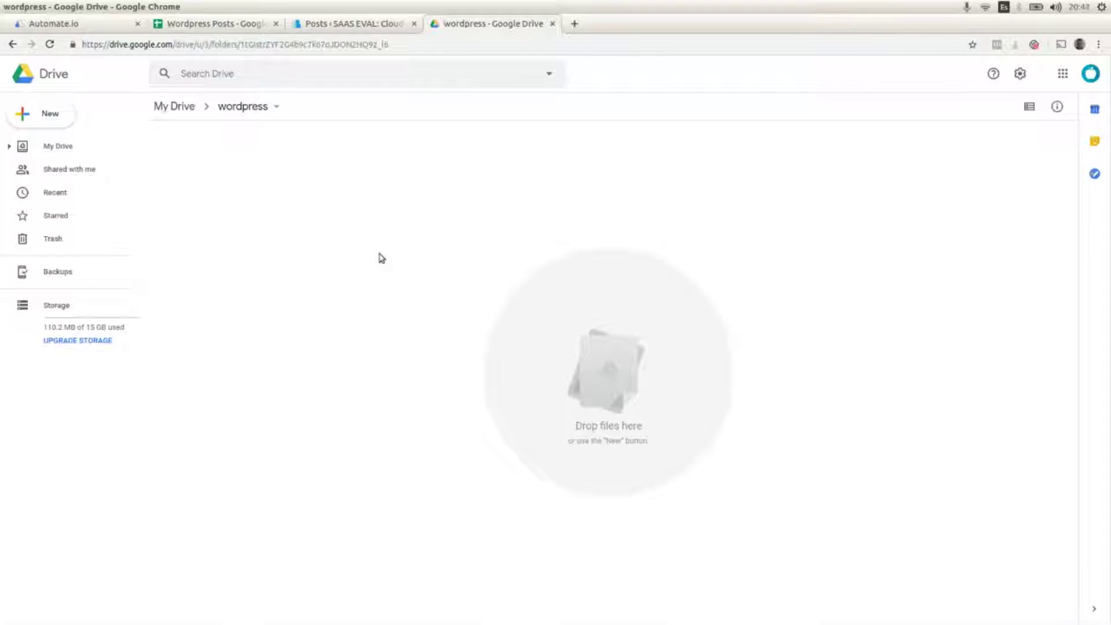
key(ctrl+Tab)
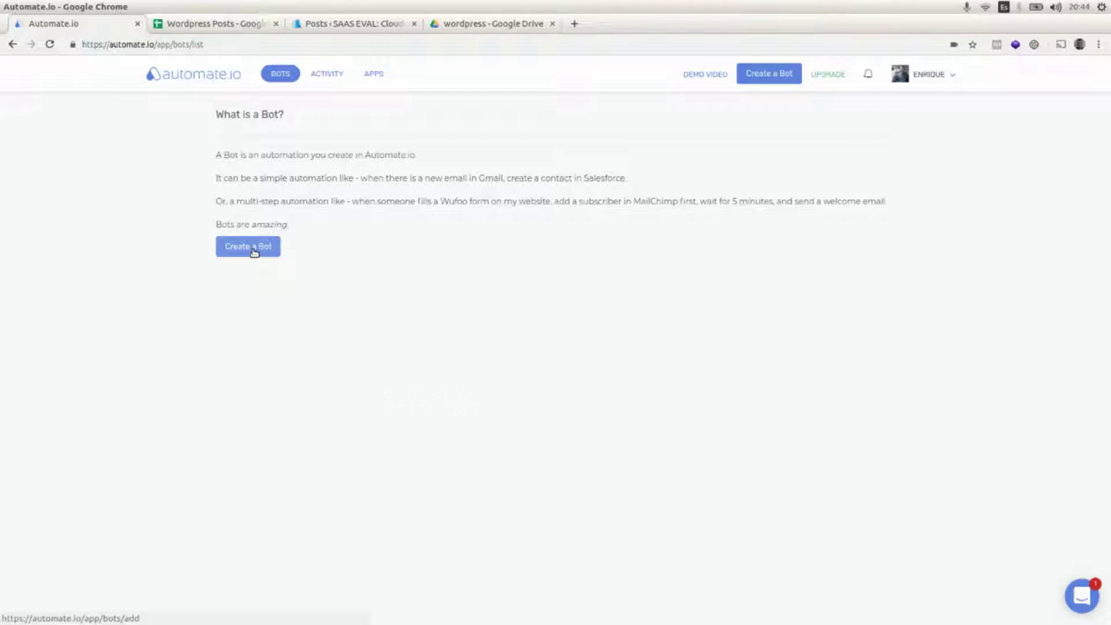
Create a bot triggered by New Row in the 'Wordpress Posts' spreadsheet, worksheet Sheet1.
click(253, 251)
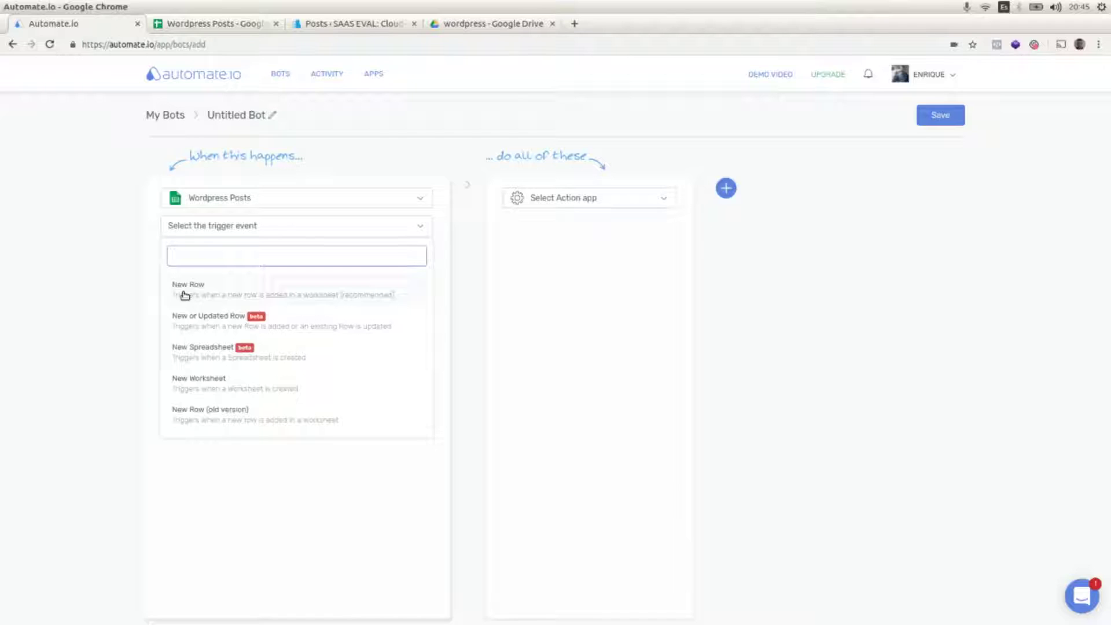
click(185, 295)
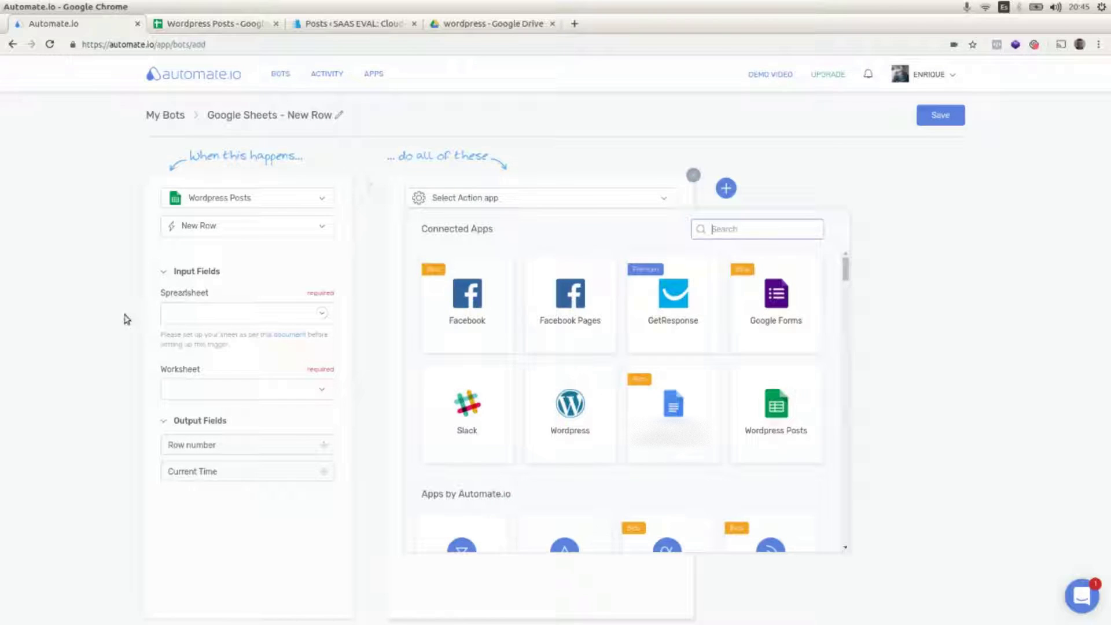
click(324, 317)
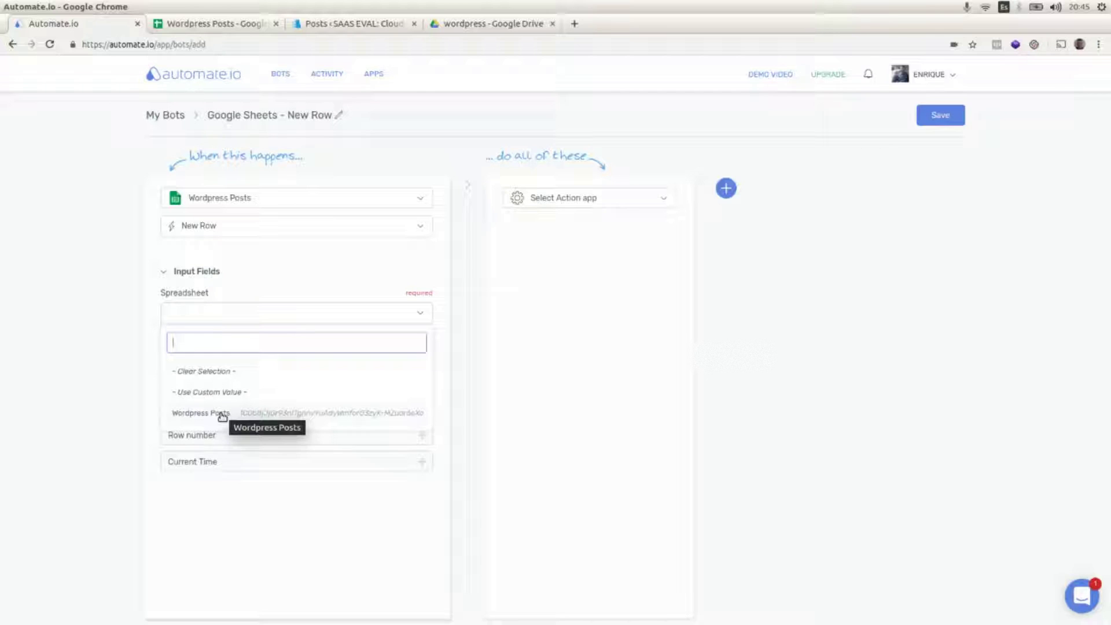
click(222, 416)
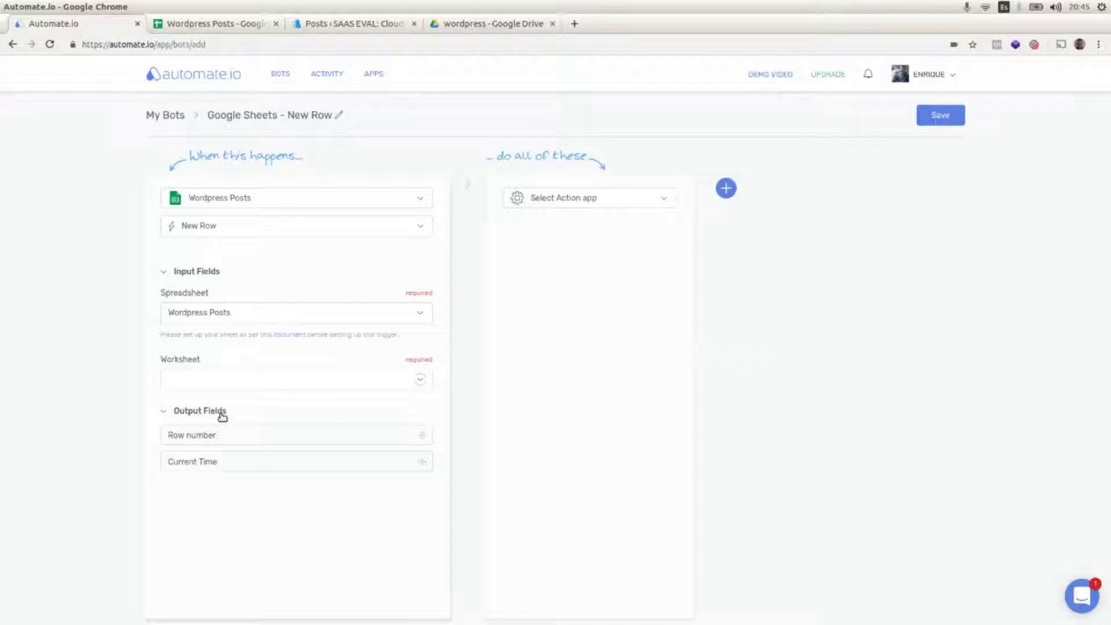
click(421, 383)
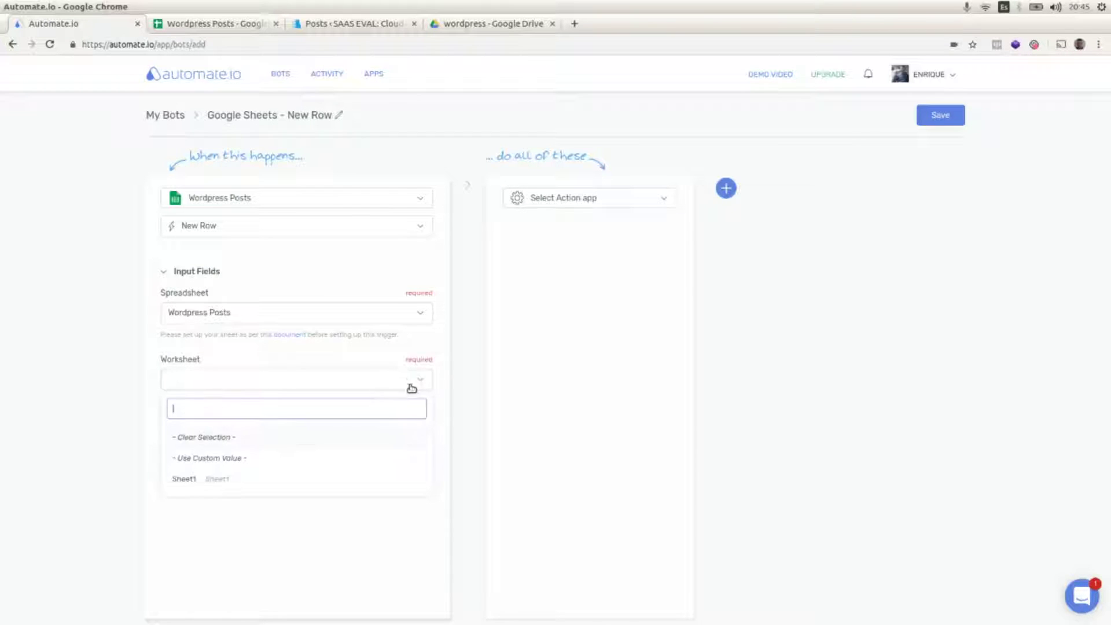
click(196, 480)
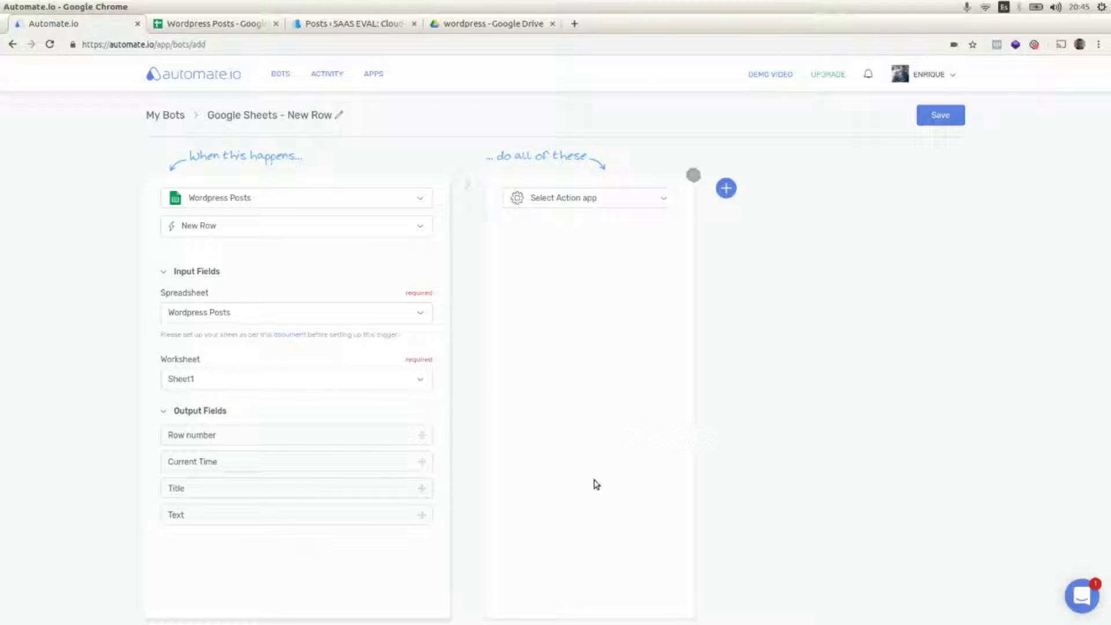
Add a WordPress 'Add a Post' action with Title mapped to Title and Text to Content.
click(667, 201)
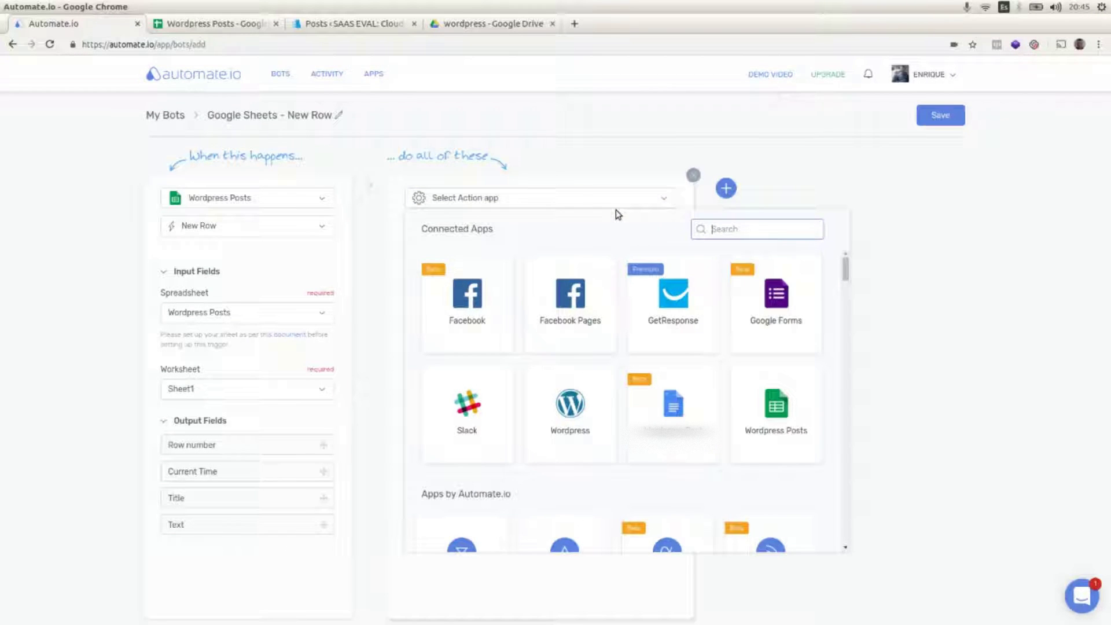
click(569, 406)
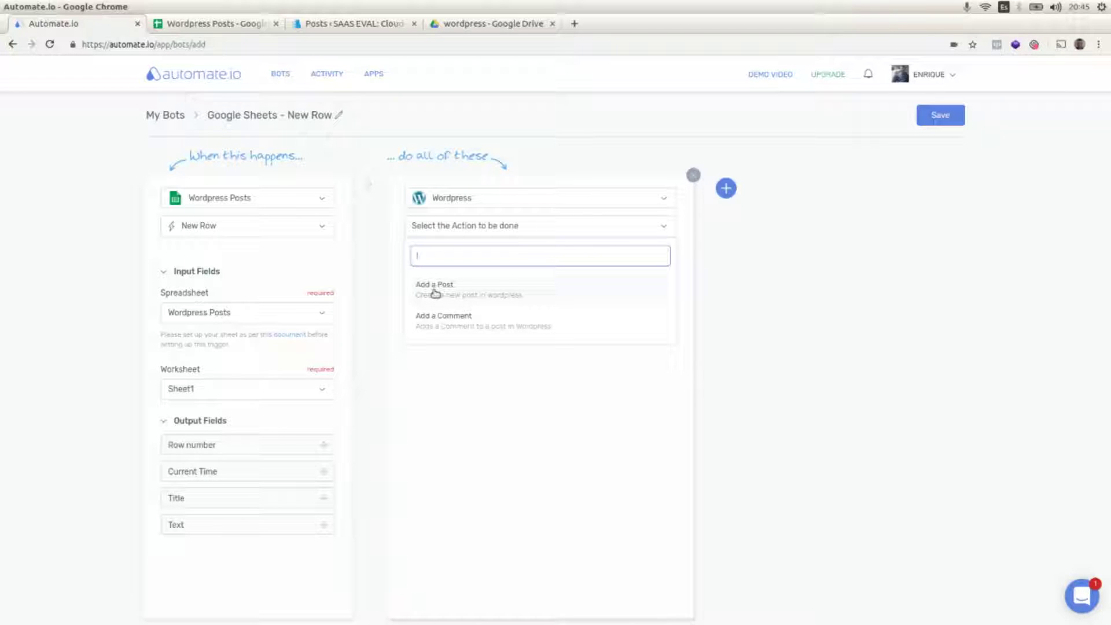
click(435, 292)
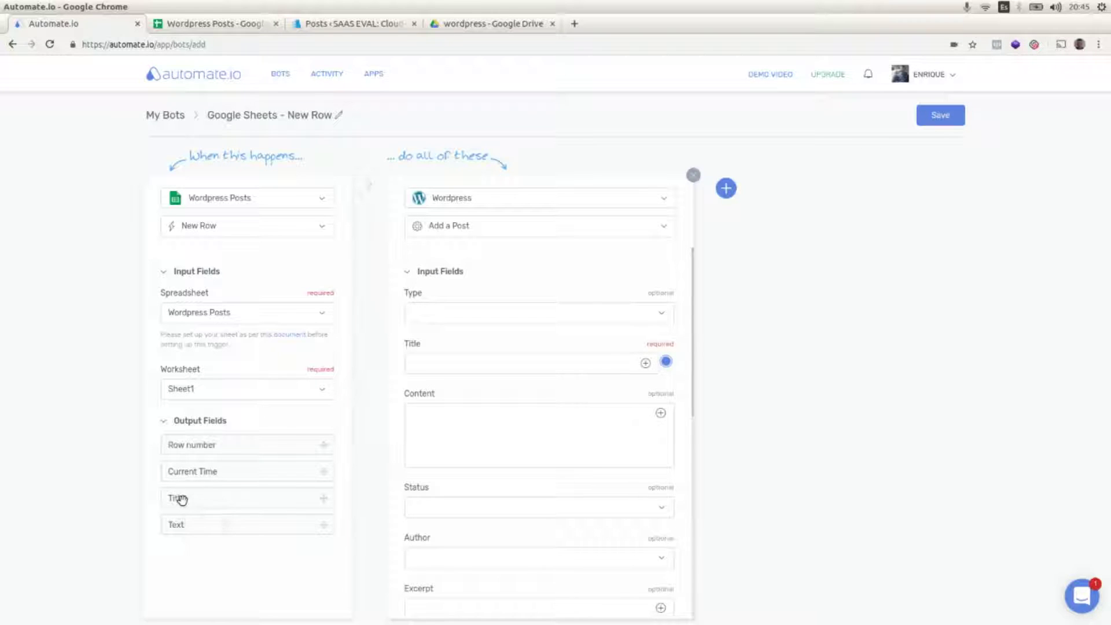
drag(179, 498, 454, 363)
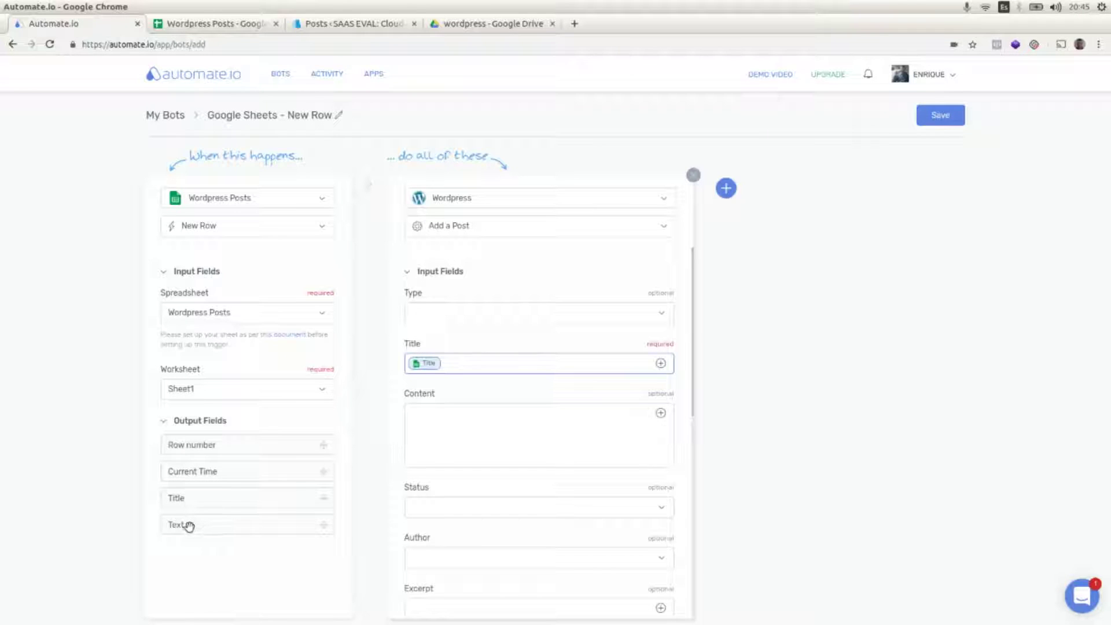
drag(182, 525, 451, 439)
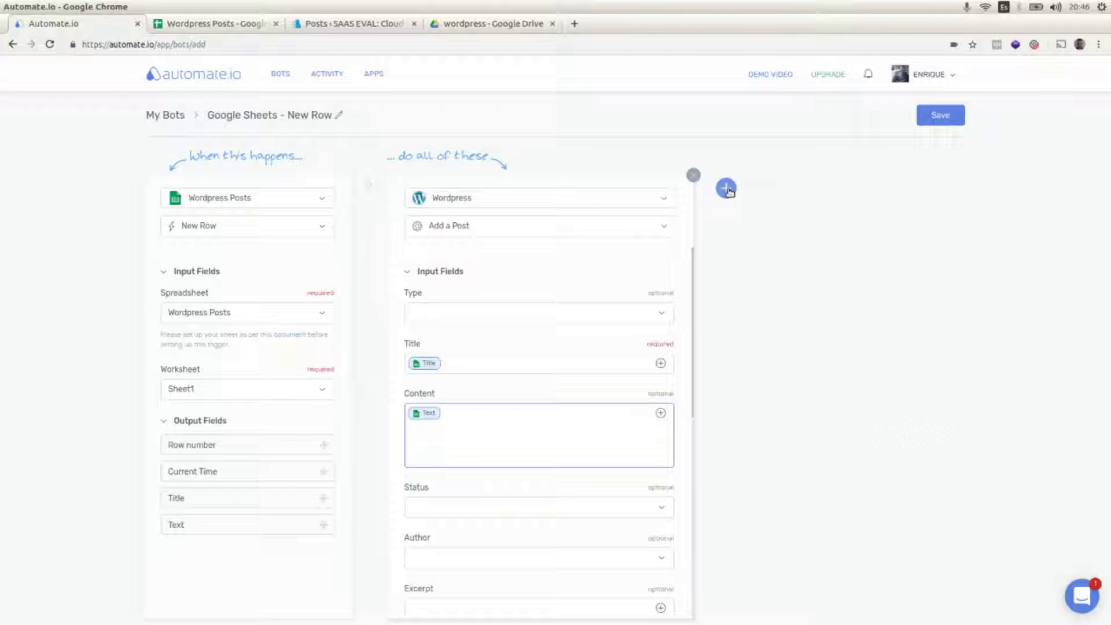
Add a second action that creates a Google Docs document in the 'wordpress' folder.
click(727, 189)
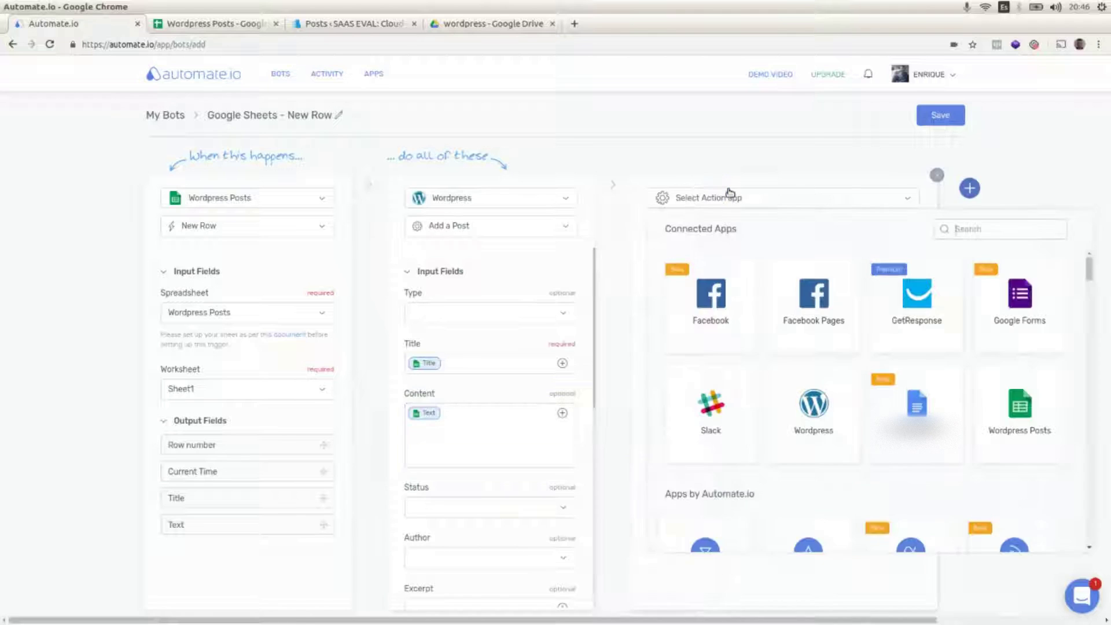
click(888, 404)
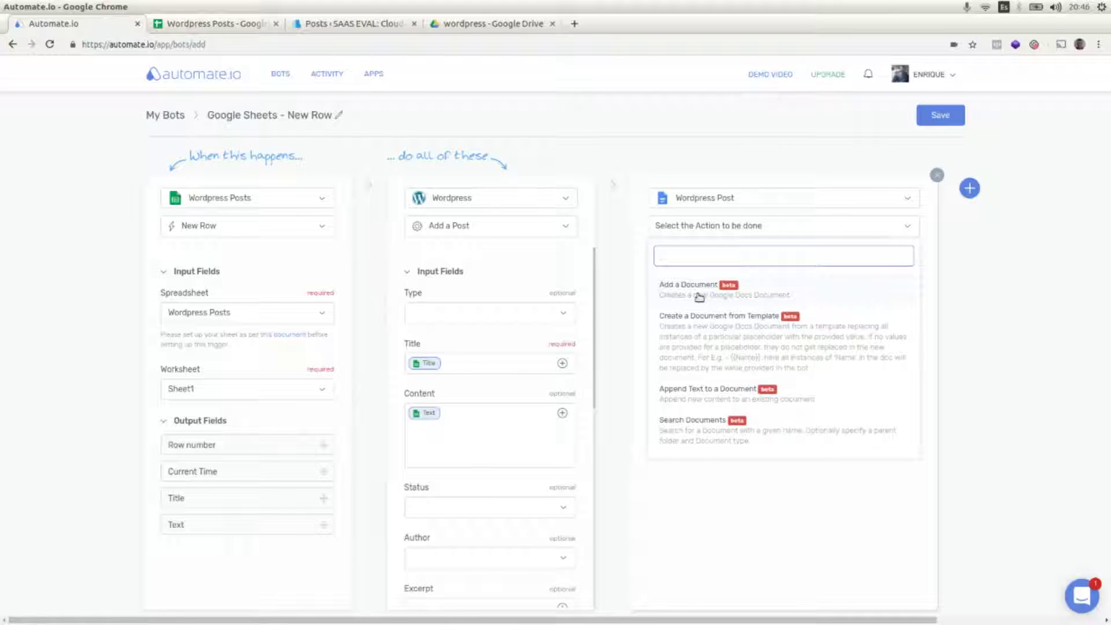
click(698, 297)
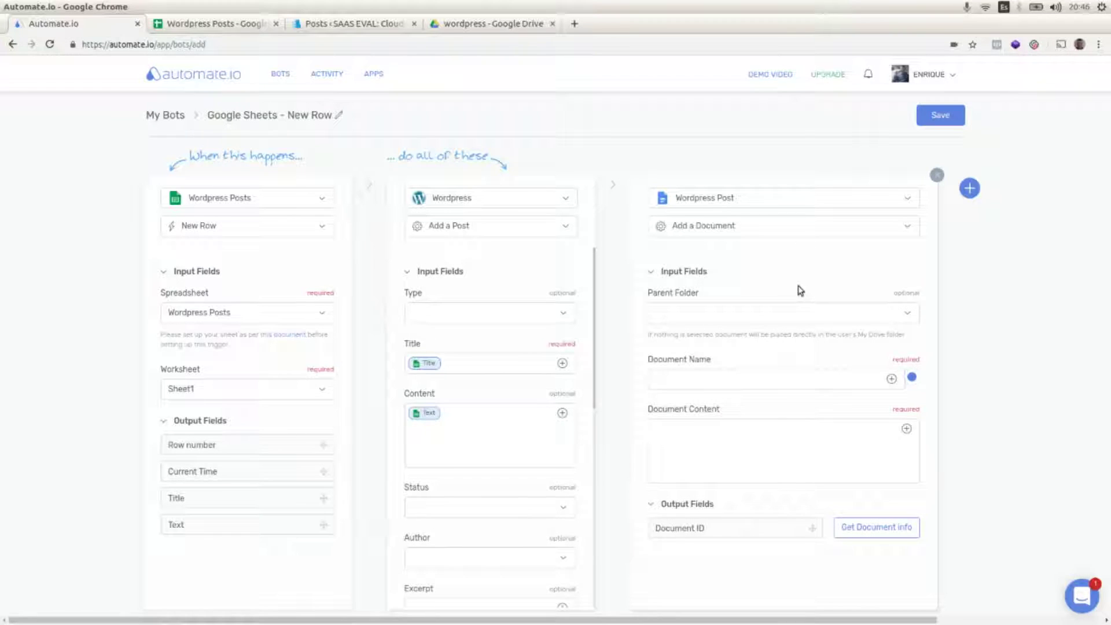
click(907, 314)
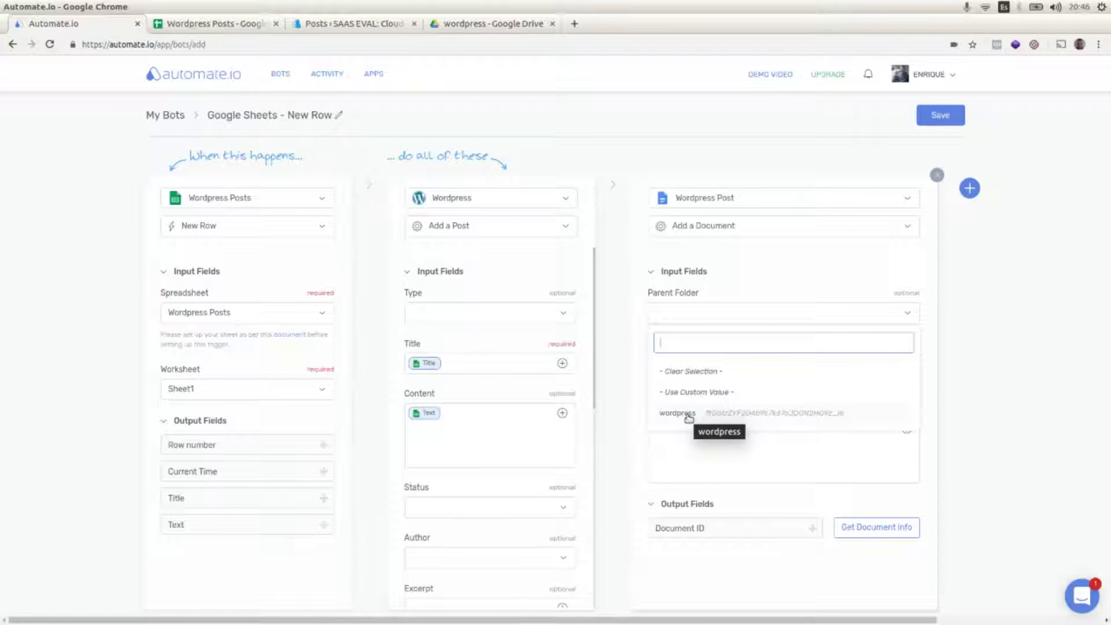
click(688, 414)
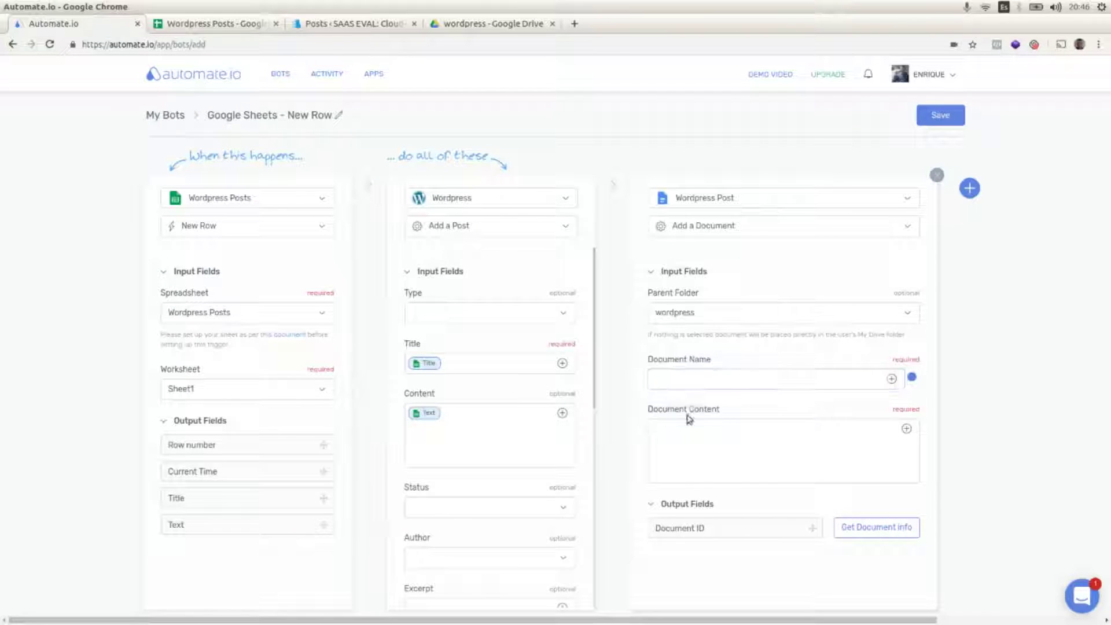
Name the document from the Title field and fill its content with the Text field.
click(890, 380)
click(691, 494)
click(905, 434)
click(891, 428)
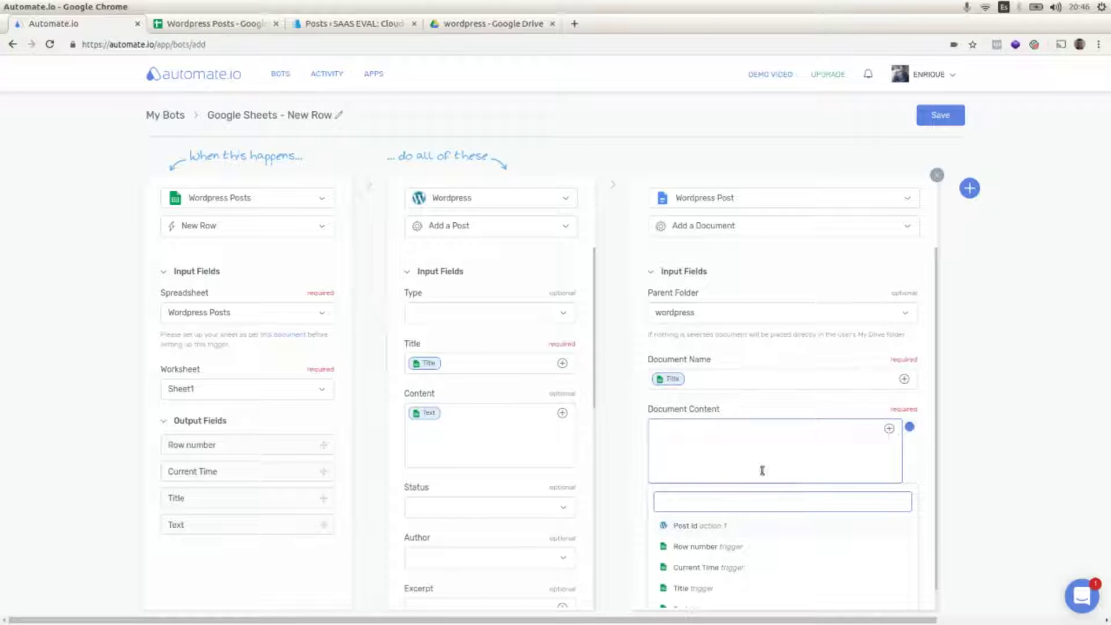
scroll(702, 567, down, 1)
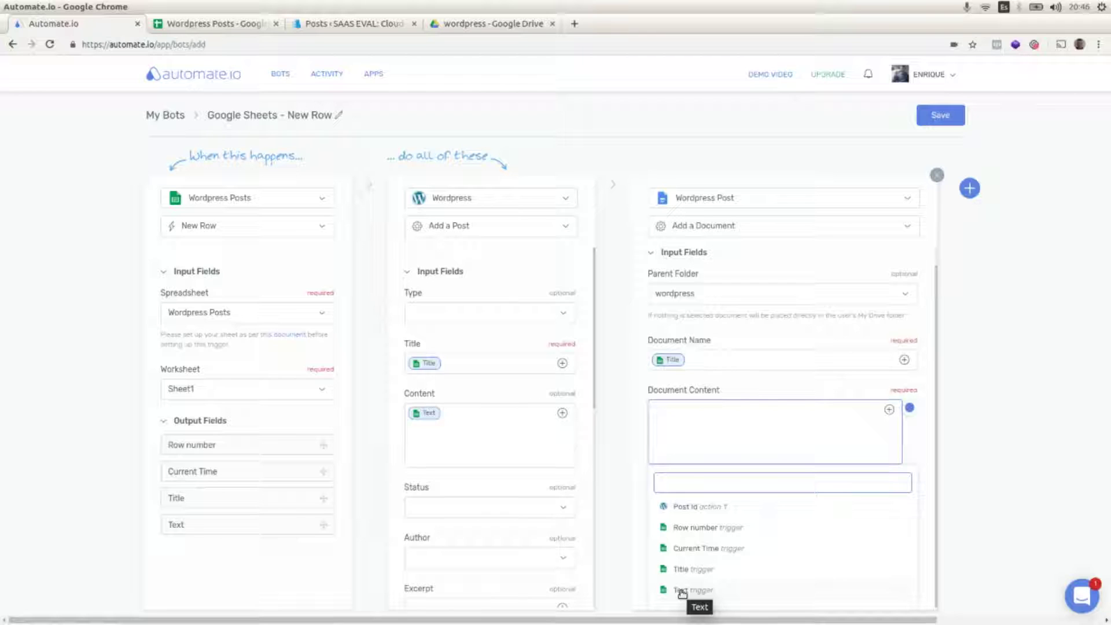
click(681, 590)
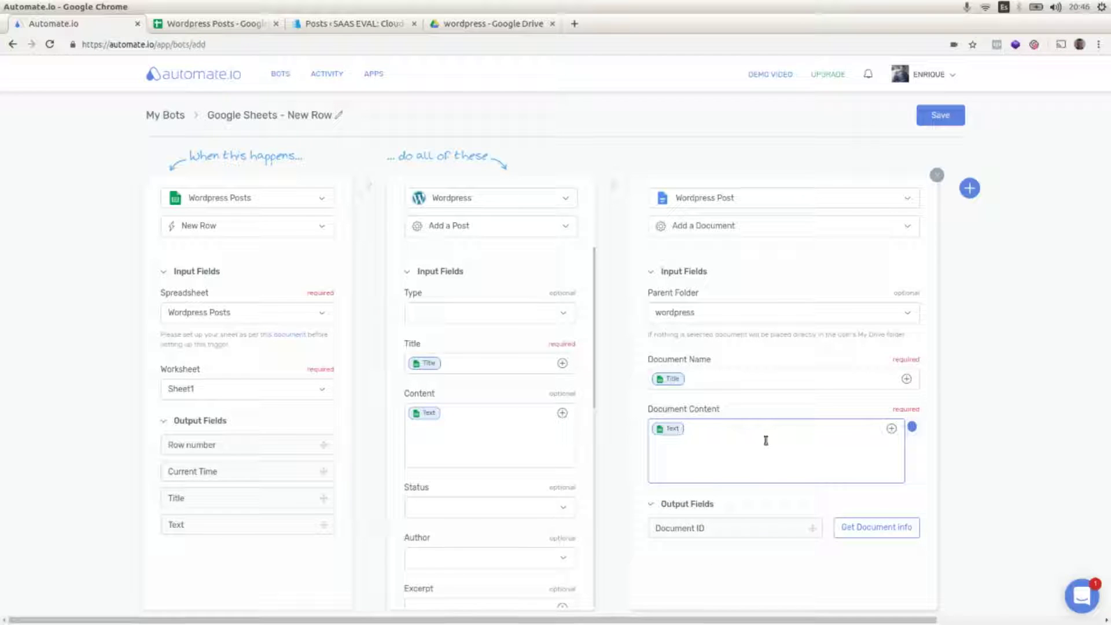
Save the bot, switch it on, skip the test, and bring up its activity log.
click(941, 116)
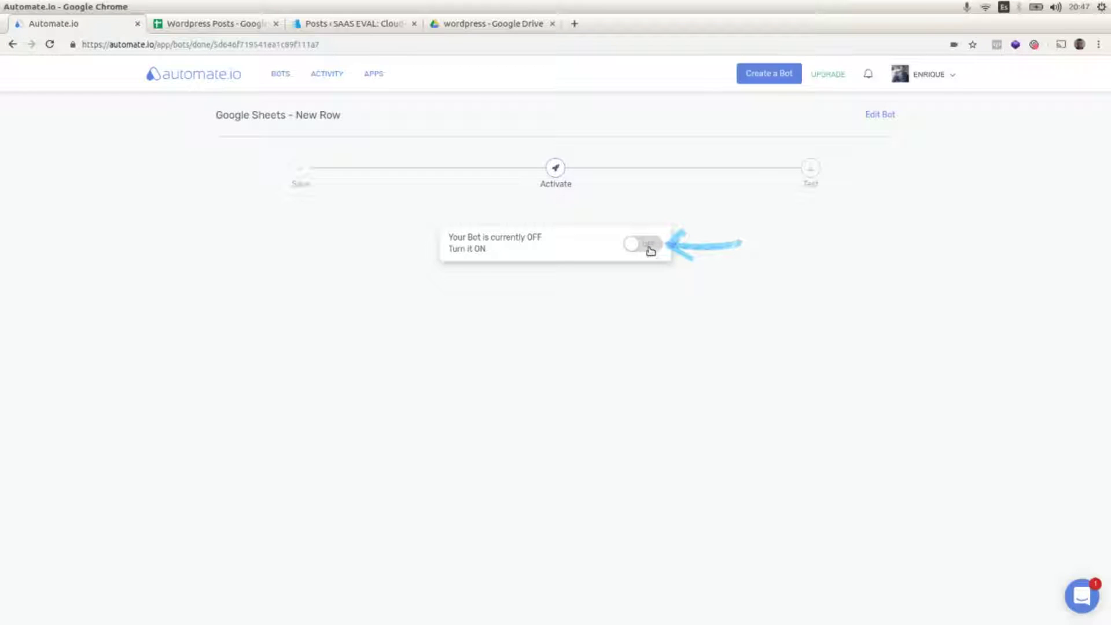
click(649, 246)
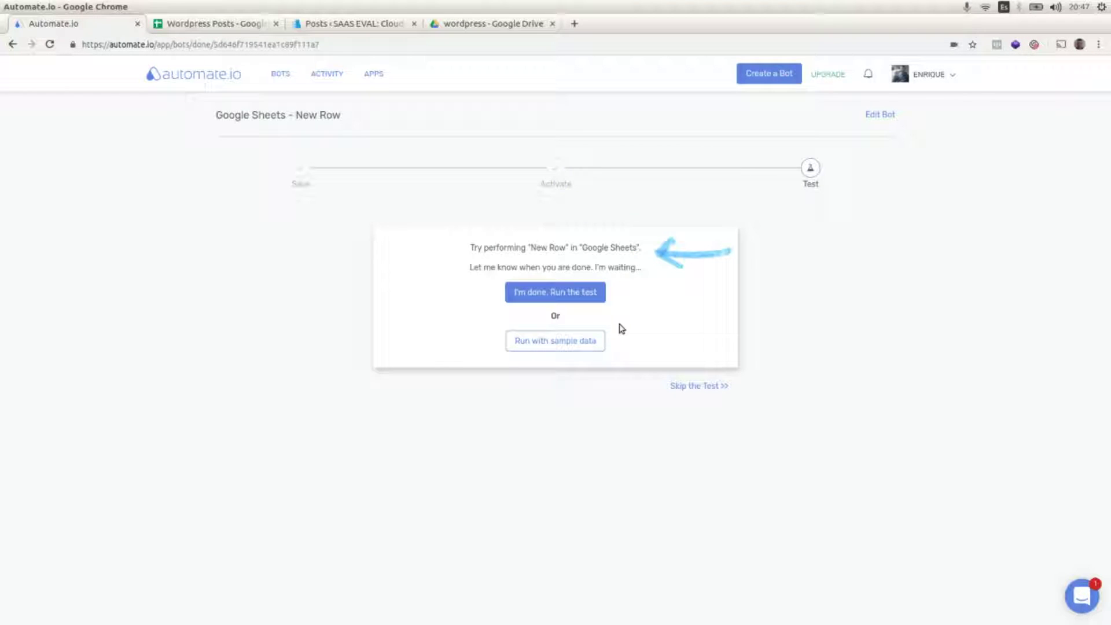
click(701, 387)
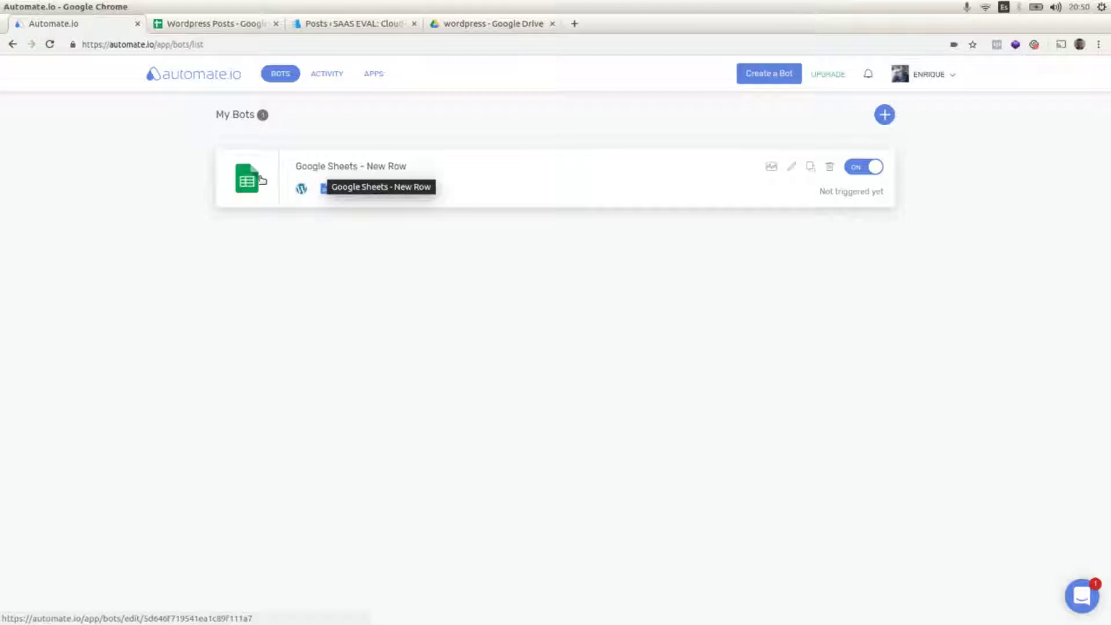
click(326, 79)
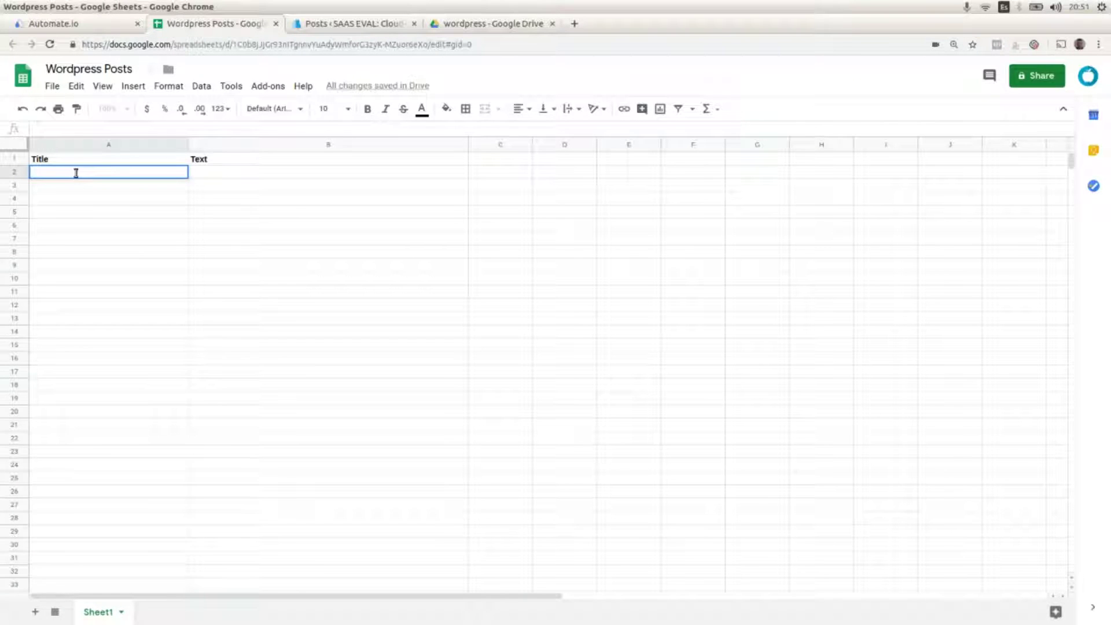
Enter 'Test Title' in A2 and 'Test Text' in B2 of the Wordpress Posts sheet.
text(Test Title)
key(Tab)
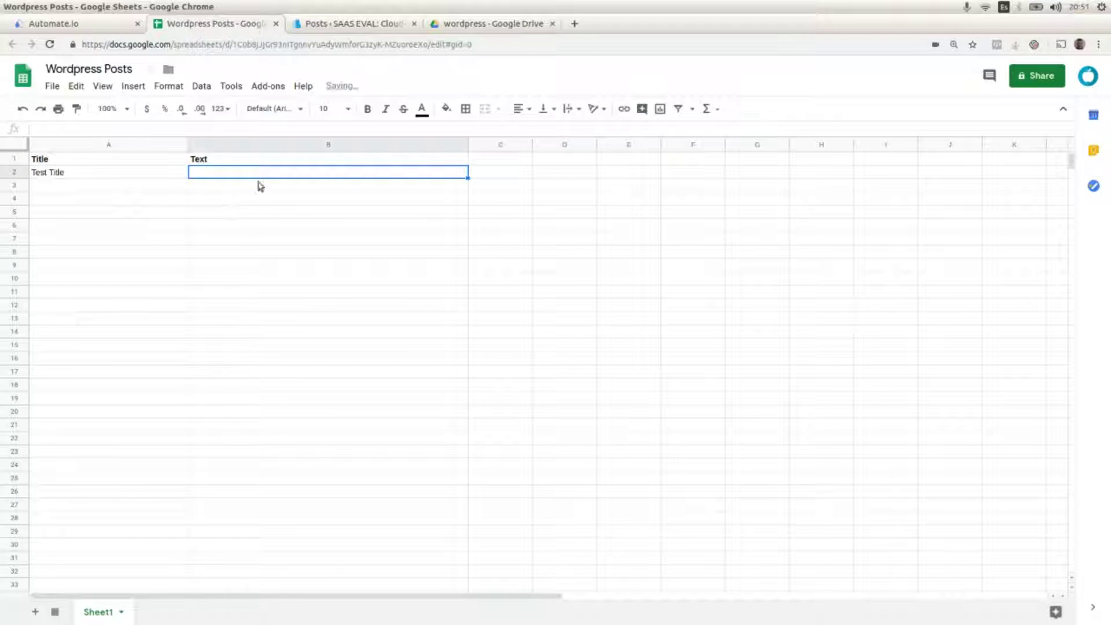
double_click(260, 172)
text(Test Text)
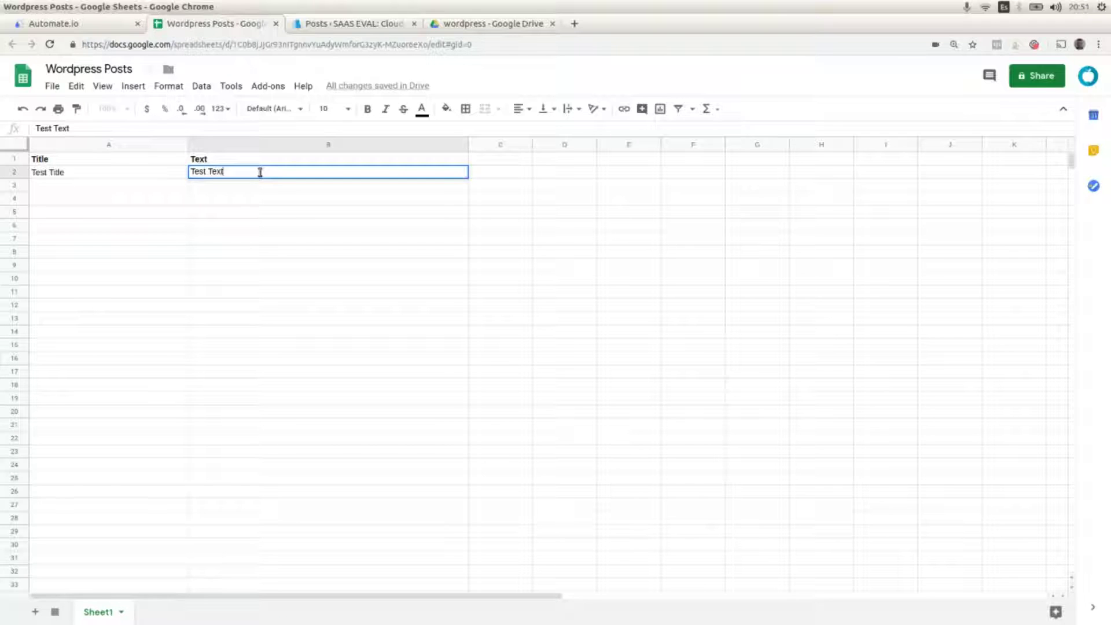
click(258, 188)
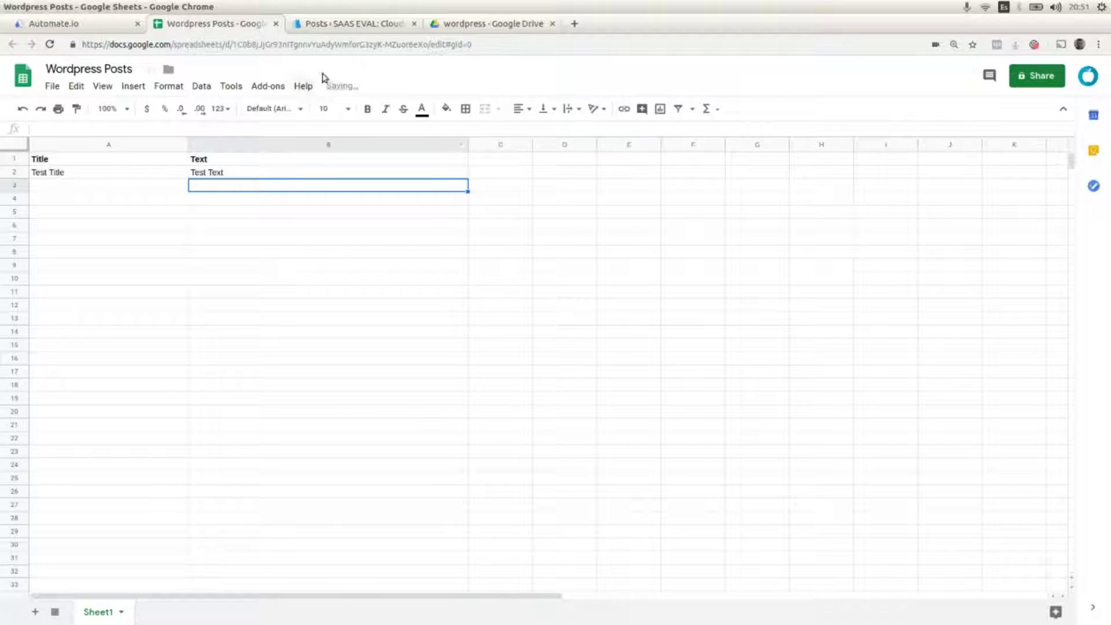
Refresh the Automate.io activity log until a new 'Bot ran successfully' entry appears.
click(86, 24)
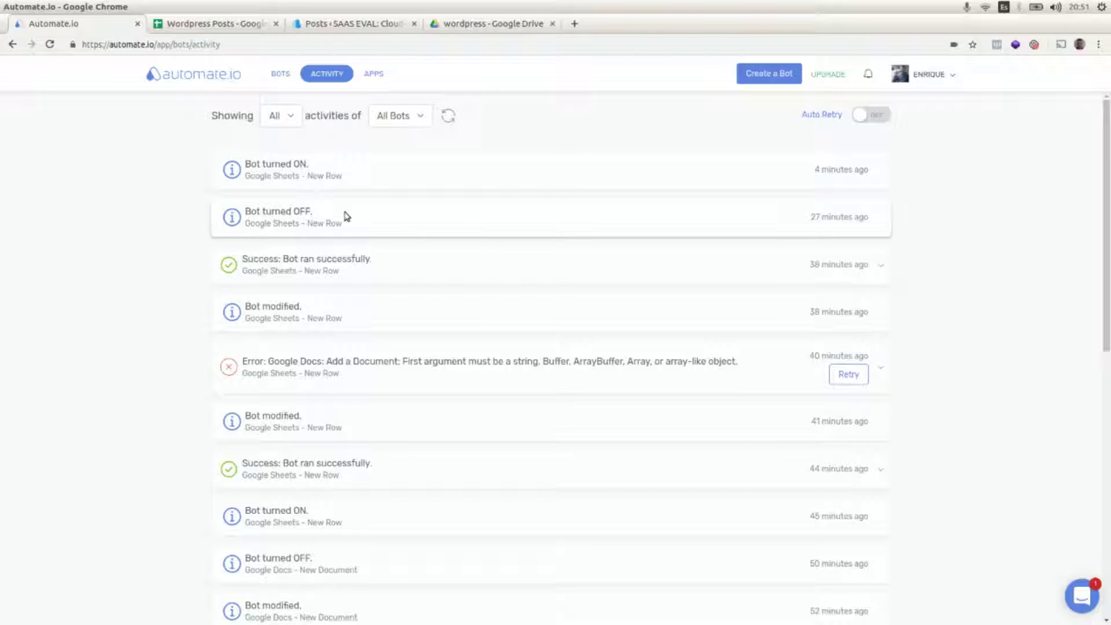
click(448, 116)
click(450, 116)
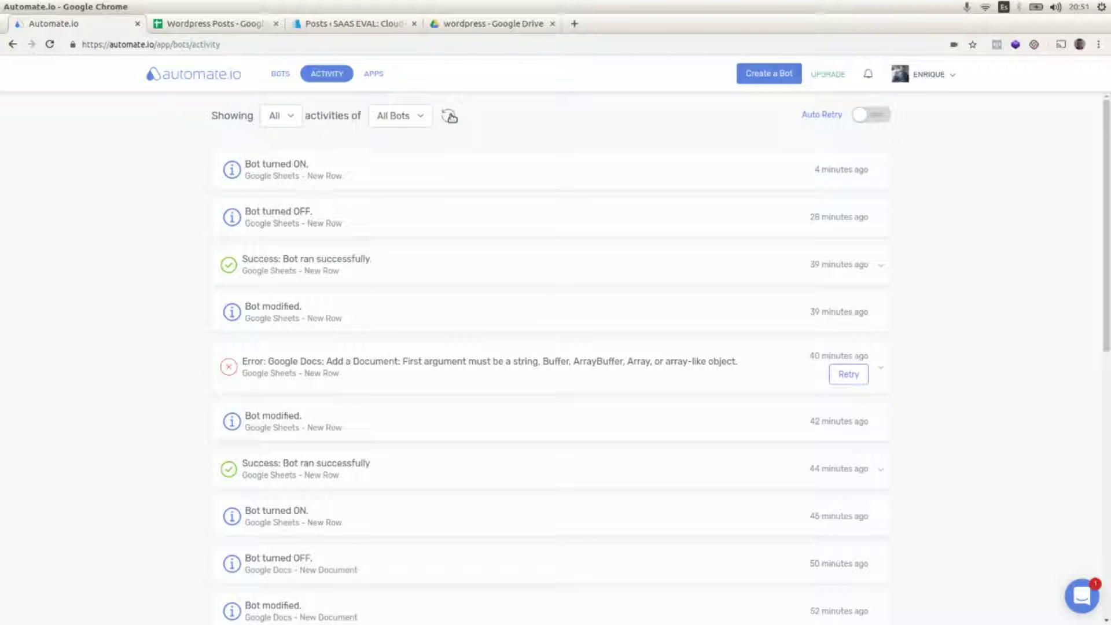
click(450, 117)
click(450, 116)
click(450, 116)
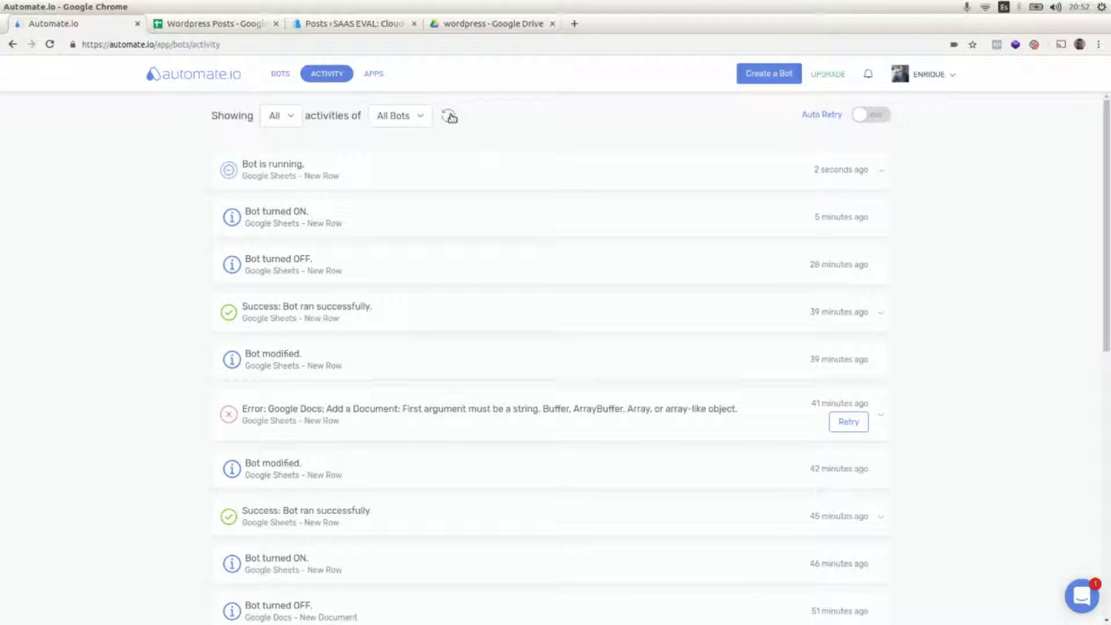
click(449, 117)
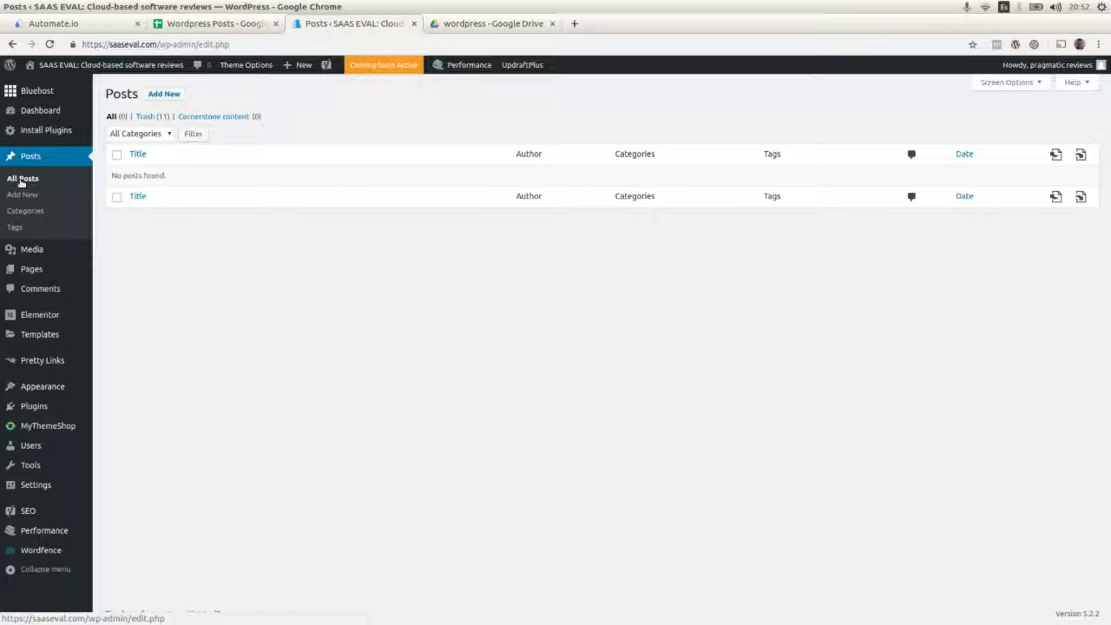
Open the new 'Test Title' draft post and confirm its content reads 'Test Text'.
click(22, 182)
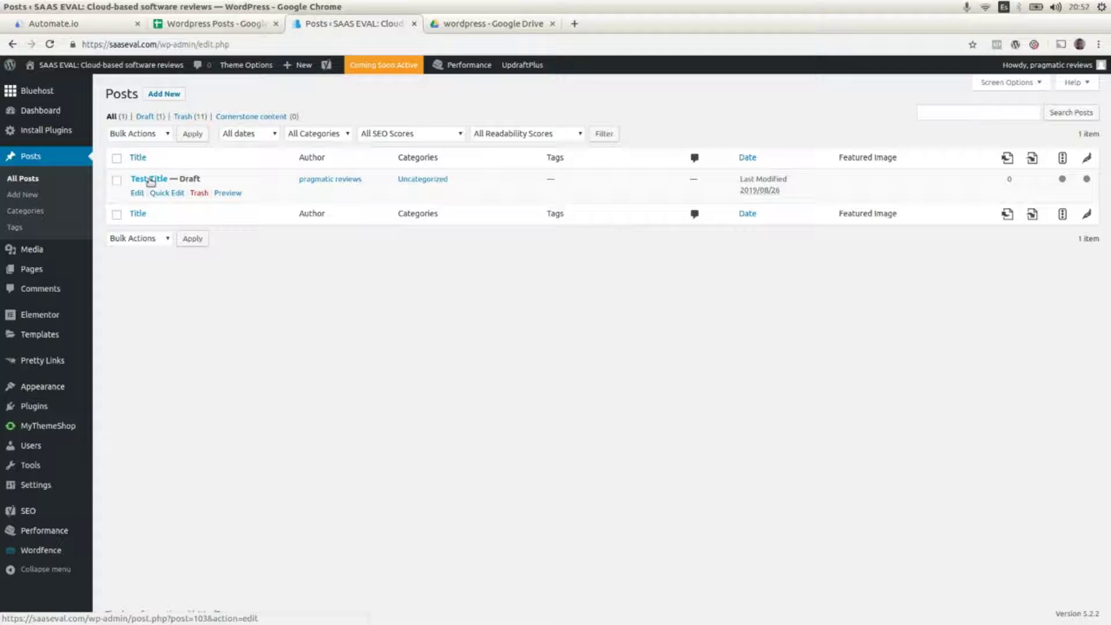
click(151, 180)
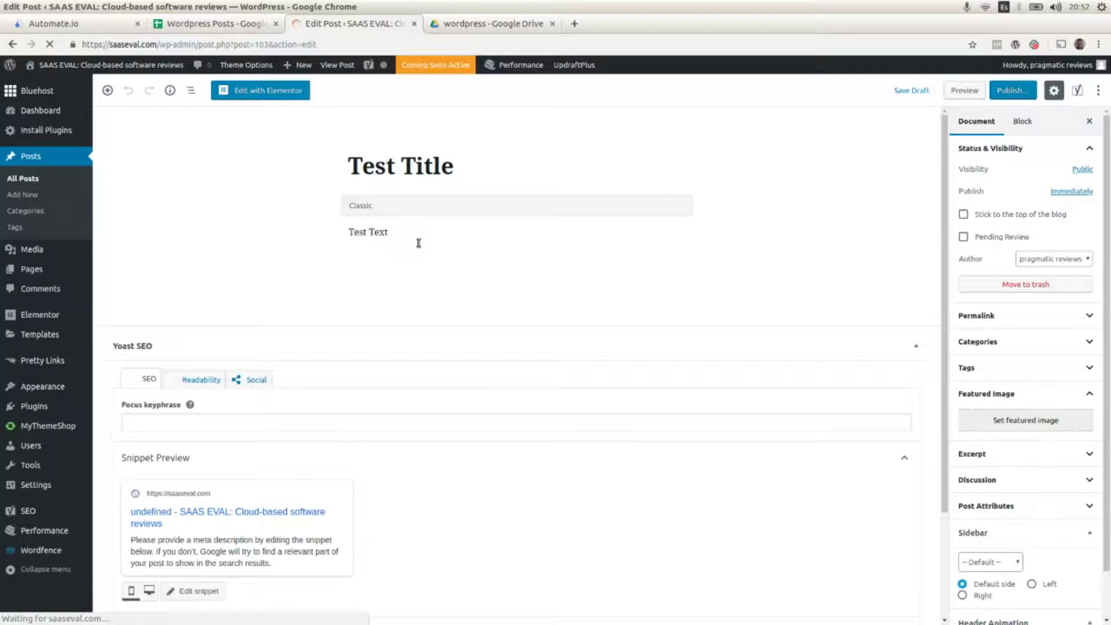
click(363, 231)
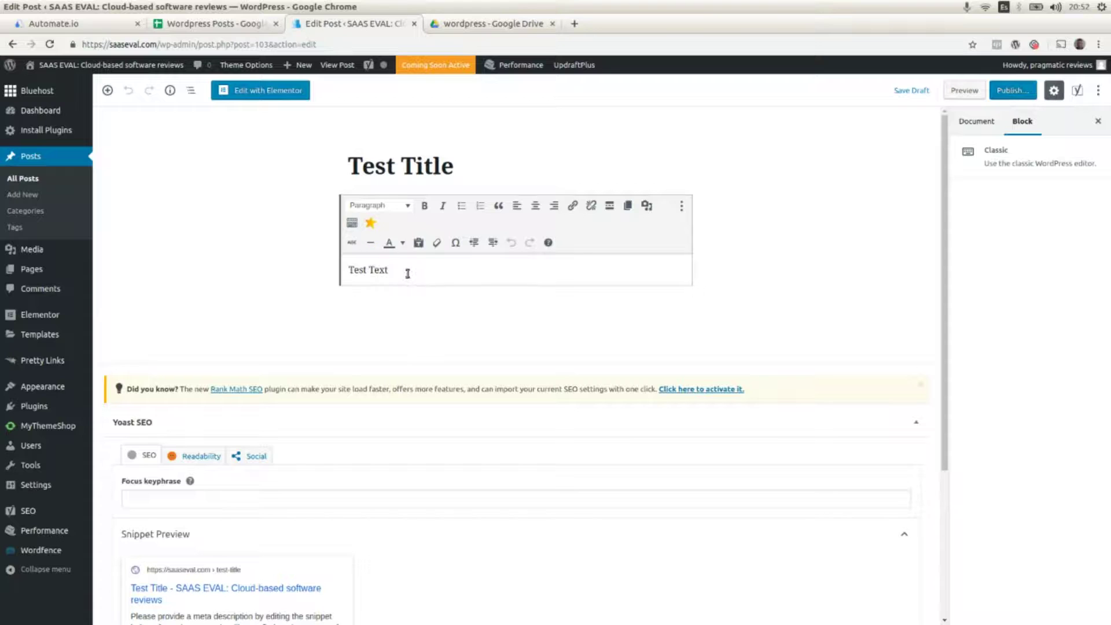
drag(390, 270, 347, 269)
click(446, 26)
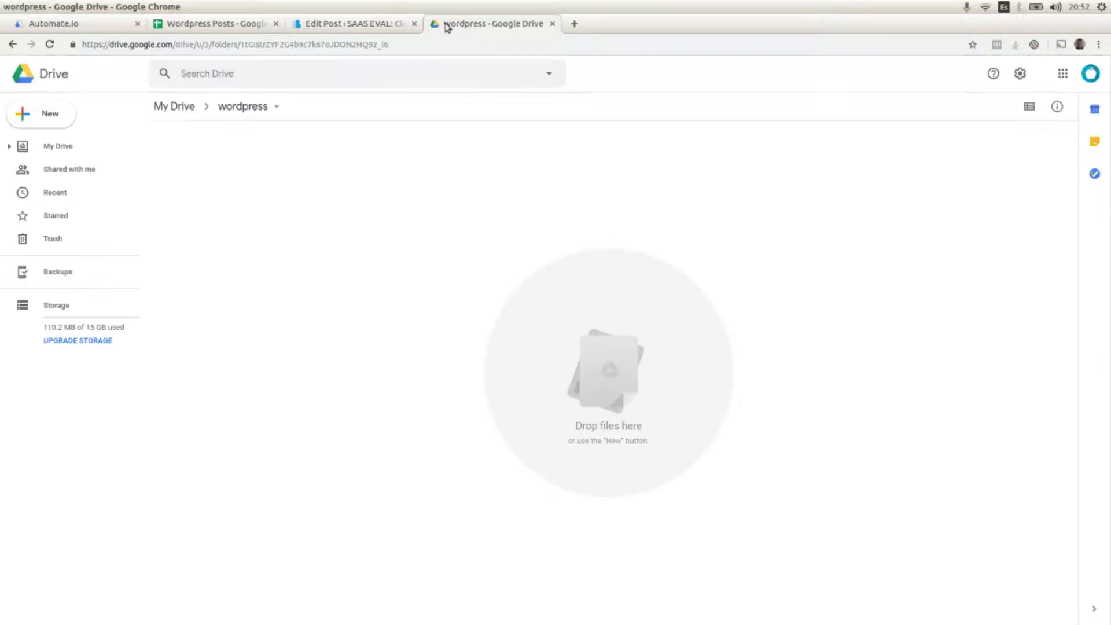
Reload the 'wordpress' Drive folder and open the new 'Test Title' document.
click(404, 45)
key(Return)
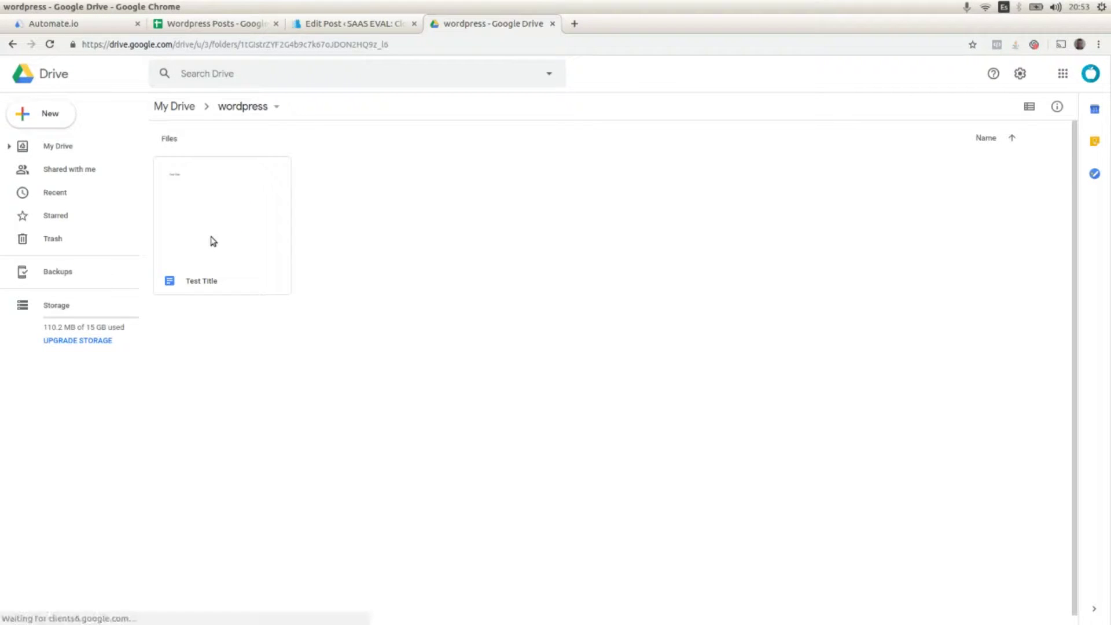
click(212, 241)
double_click(213, 240)
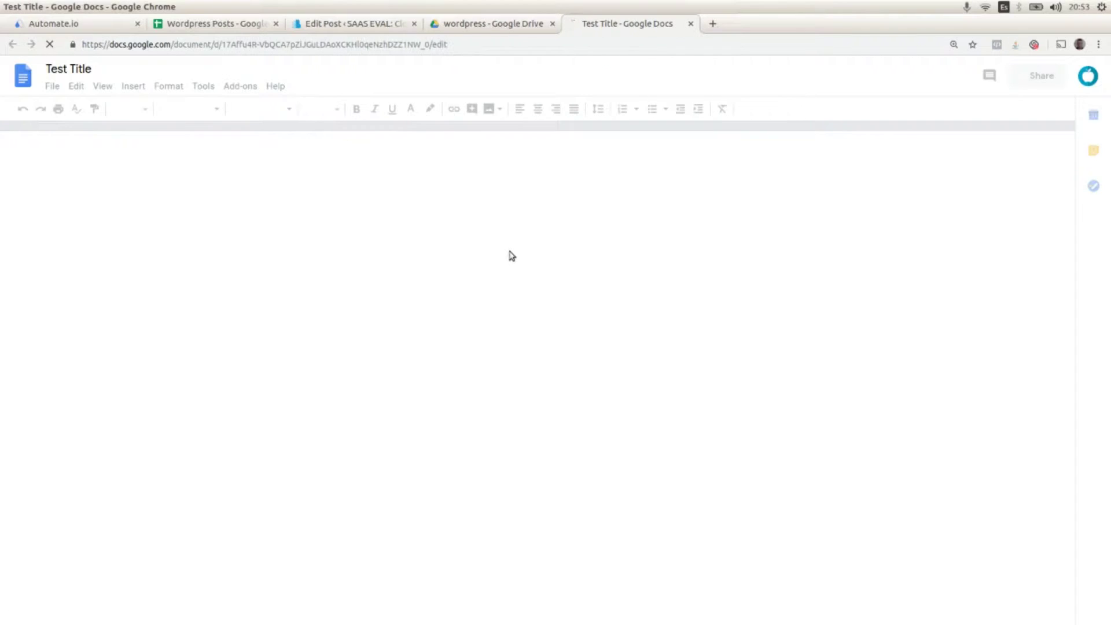